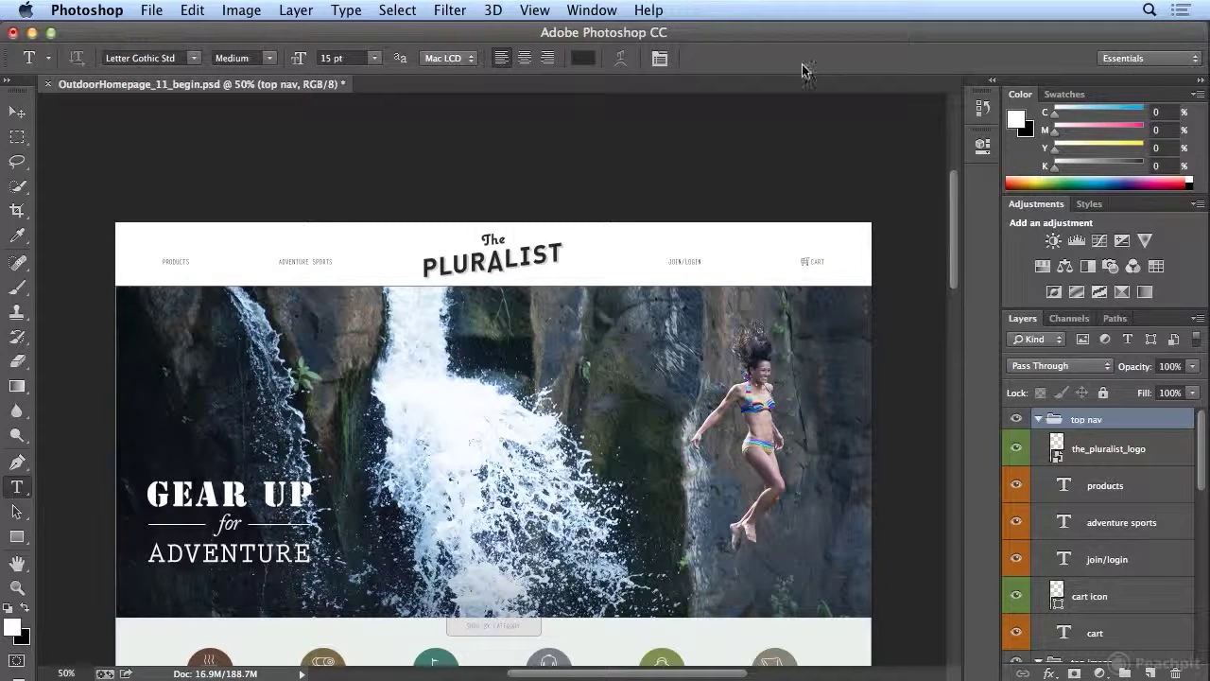
- Copy the CSS of the products text layer and switch to the empty CSS.txt document
{"action": "left_click", "coordinate": [176, 261]}
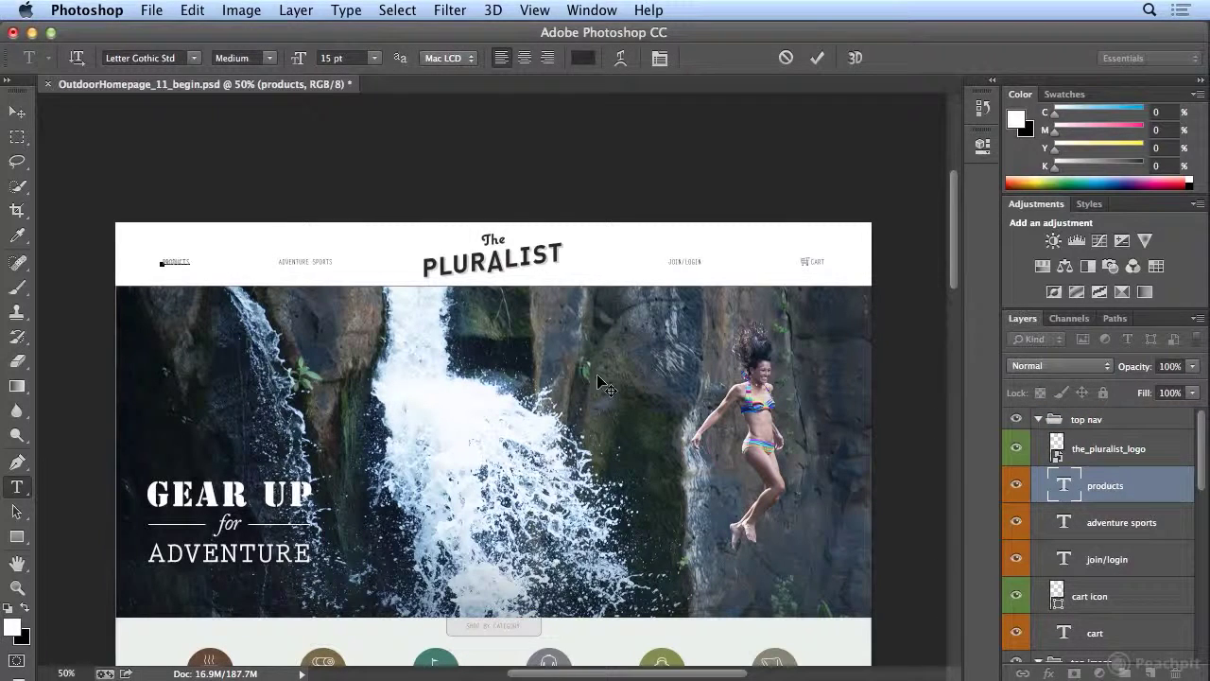
{"action": "left_click", "coordinate": [1123, 489]}
{"action": "right_click", "coordinate": [1123, 489]}
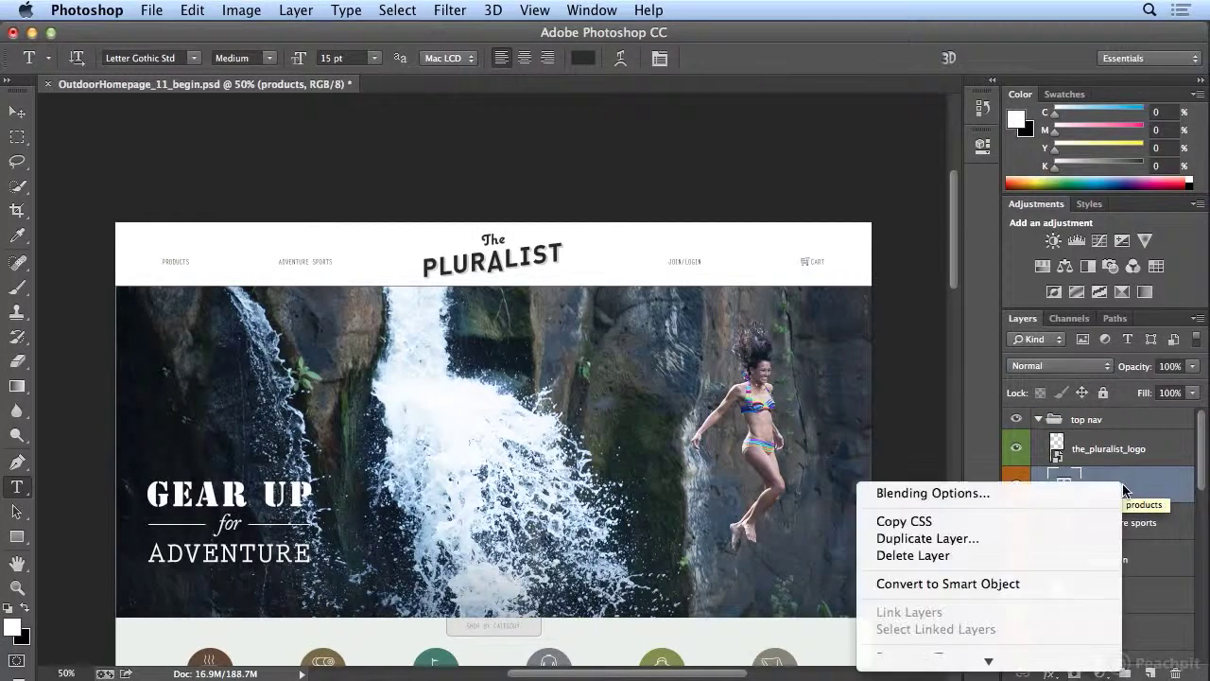
{"action": "left_click", "coordinate": [1045, 522]}
{"action": "key", "text": "super+Tab"}
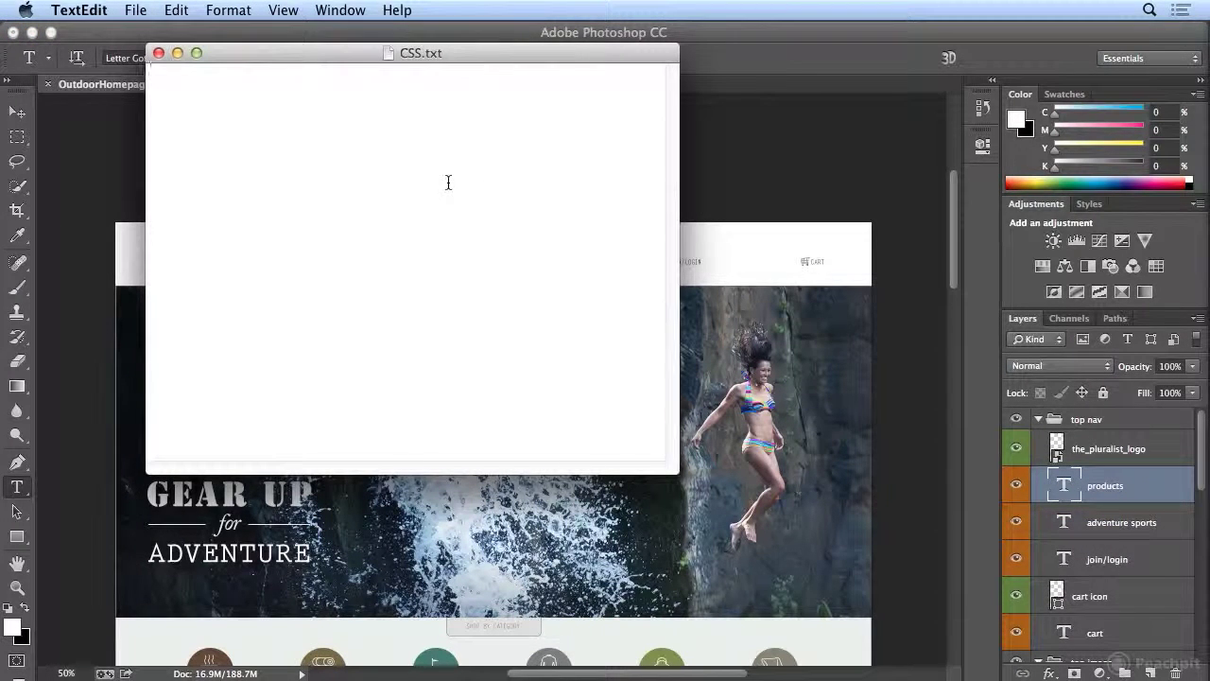
- Paste the copied .products rule into CSS.txt via Edit > Paste and inspect it
{"action": "left_click", "coordinate": [177, 10]}
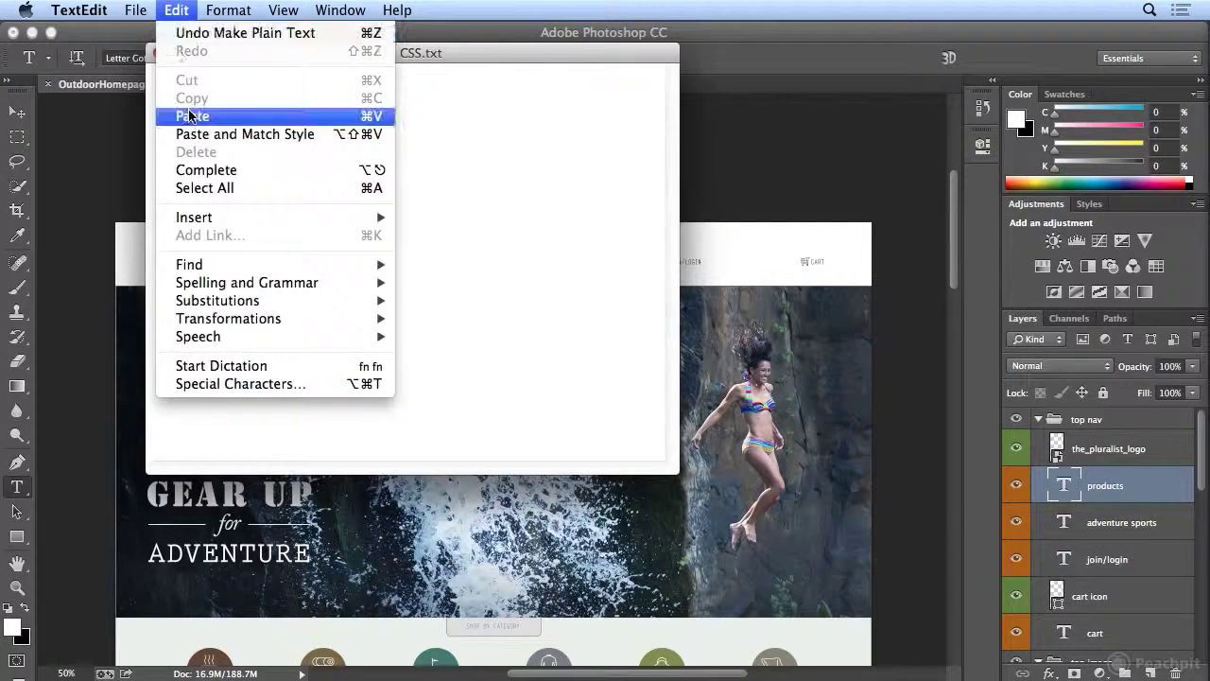
{"action": "left_click", "coordinate": [189, 115]}
{"action": "double_click", "coordinate": [172, 69]}
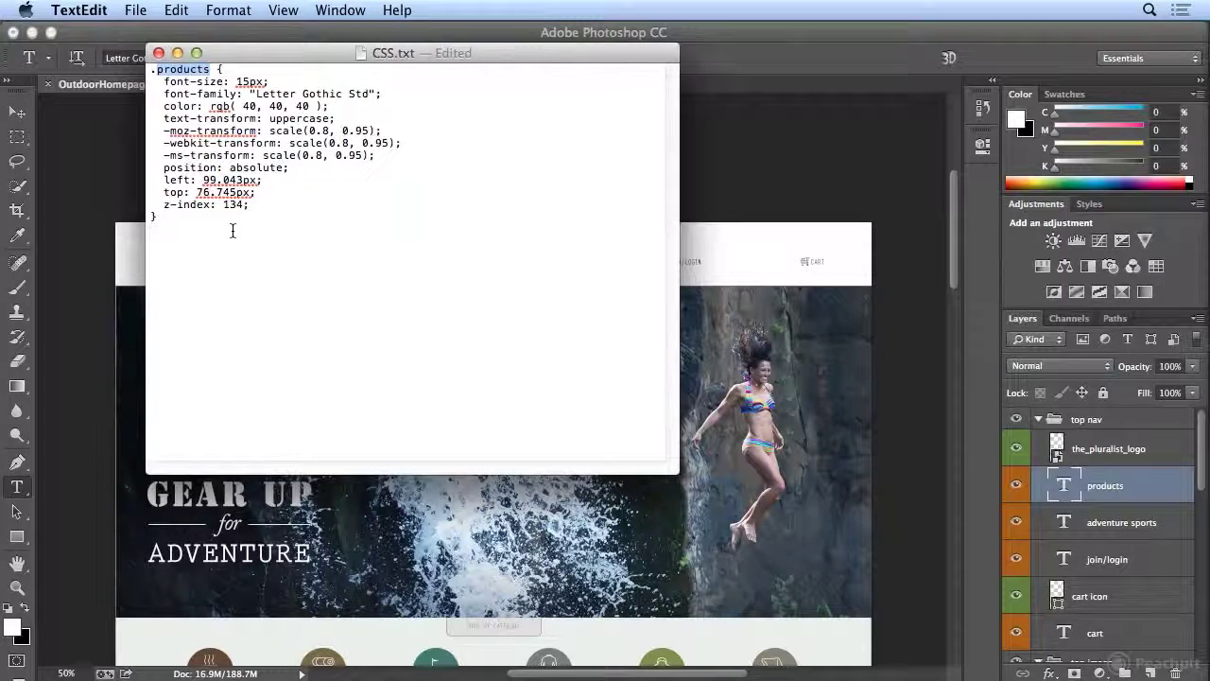
- Cut the whole pasted rule back out of CSS.txt and return to Photoshop
{"action": "left_click_drag", "start_coordinate": [232, 231], "coordinate": [152, 68]}
{"action": "key", "text": "super+x"}
{"action": "left_click", "coordinate": [292, 31]}
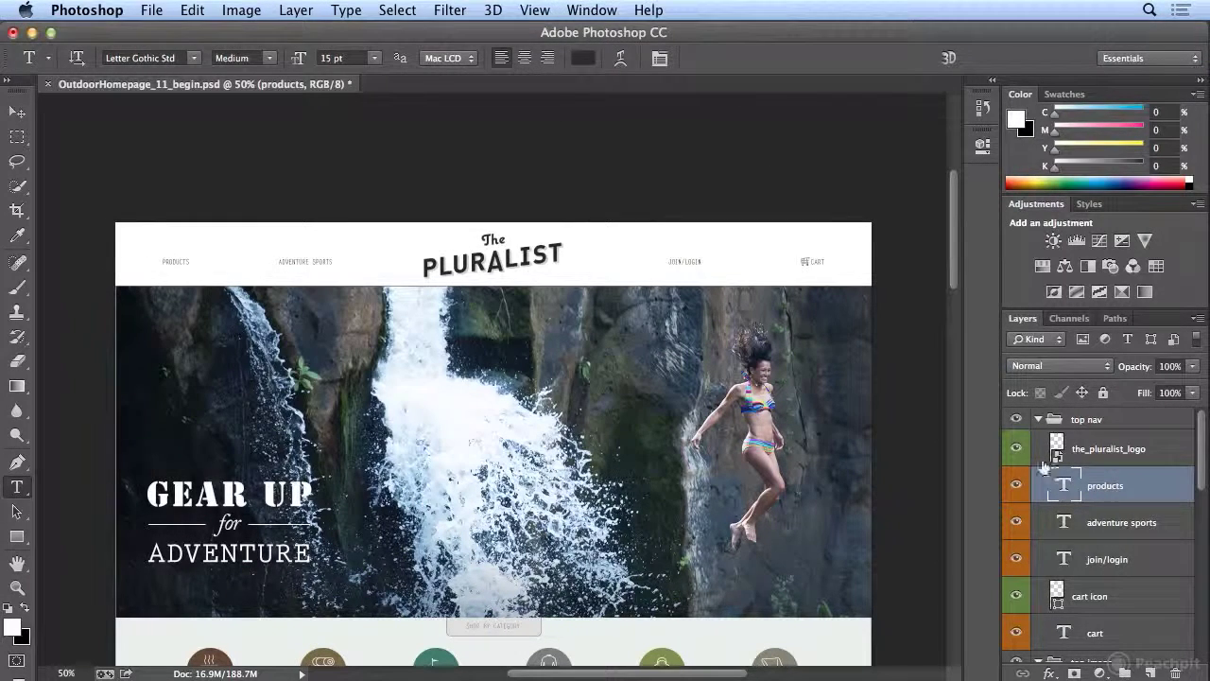
- Copy the CSS for the whole top nav layer group
{"action": "left_click", "coordinate": [1079, 426]}
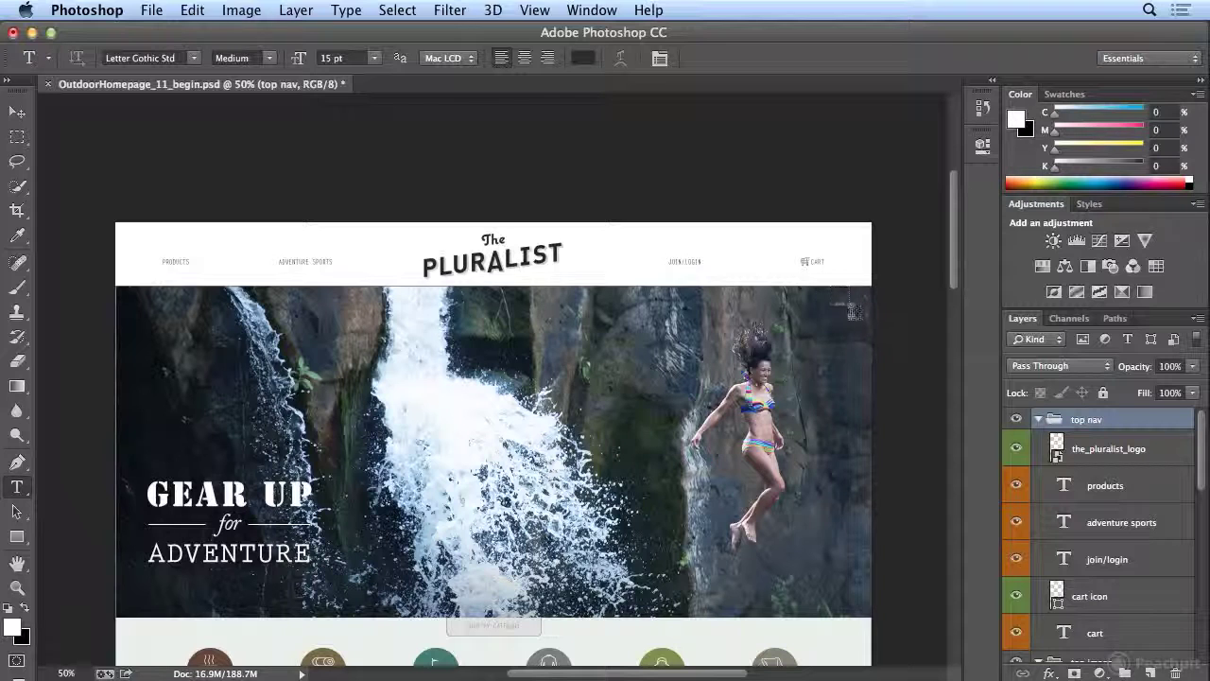
{"action": "right_click", "coordinate": [1137, 427]}
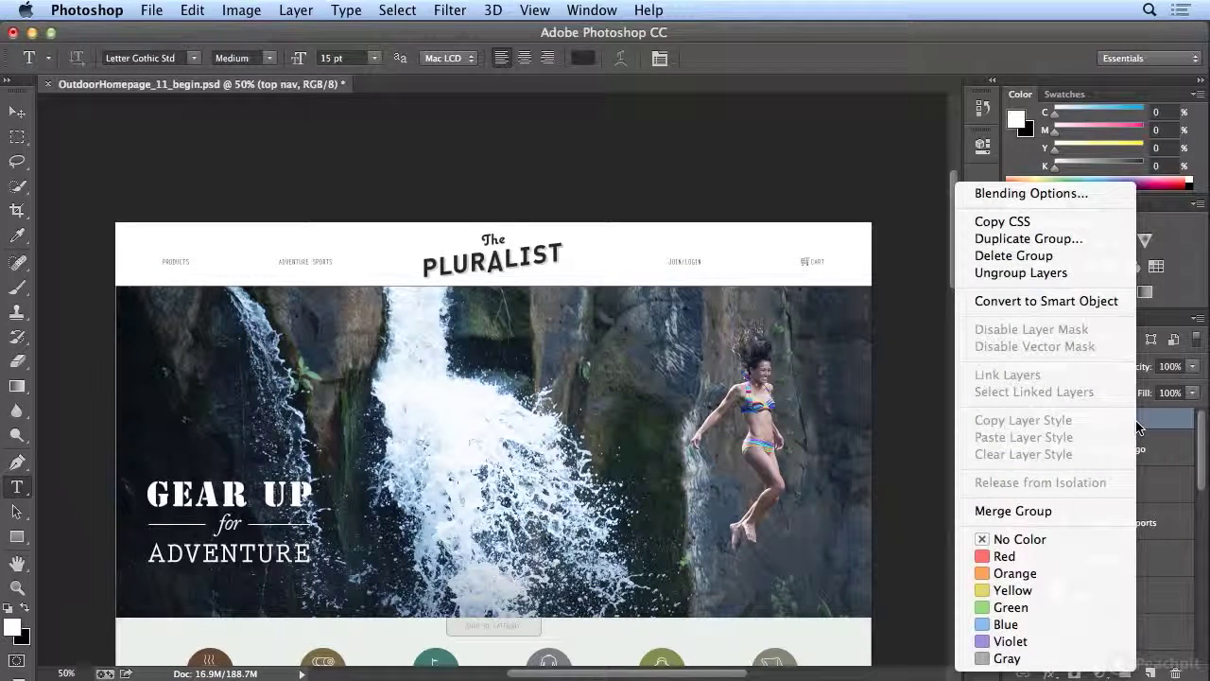
{"action": "left_click", "coordinate": [1102, 228]}
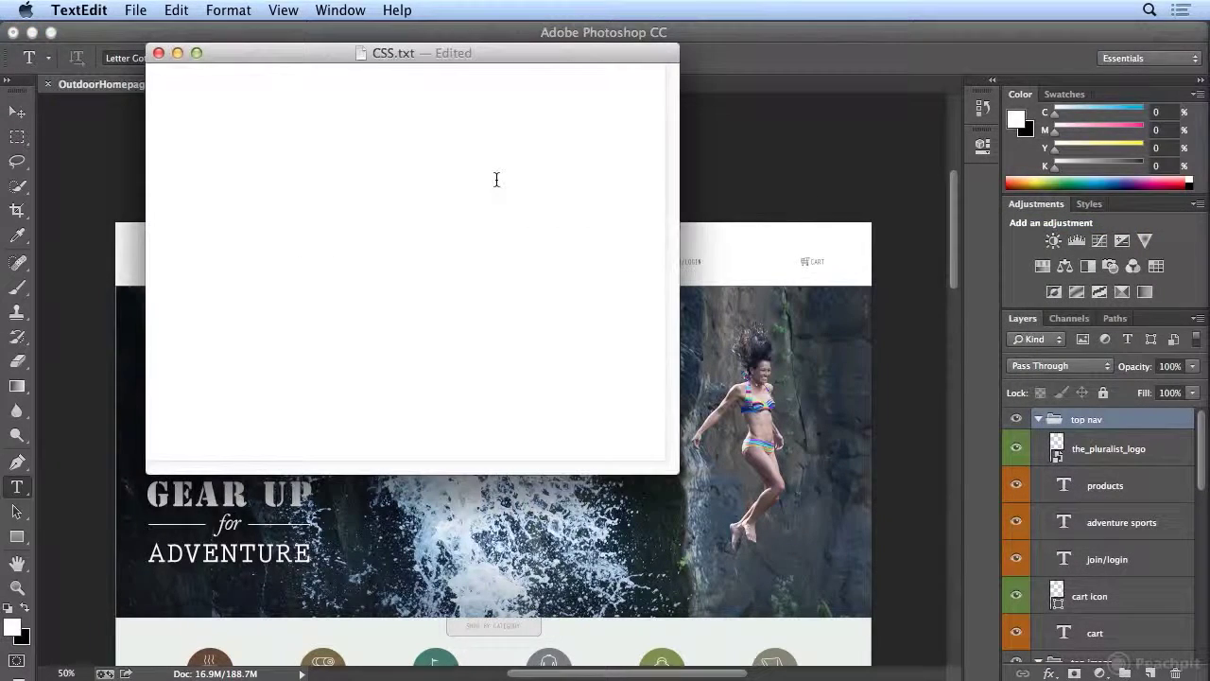
- Paste the top nav CSS (.top_nav through .cart) into CSS.txt, review it, and return to Photoshop
{"action": "key", "text": "super+v"}
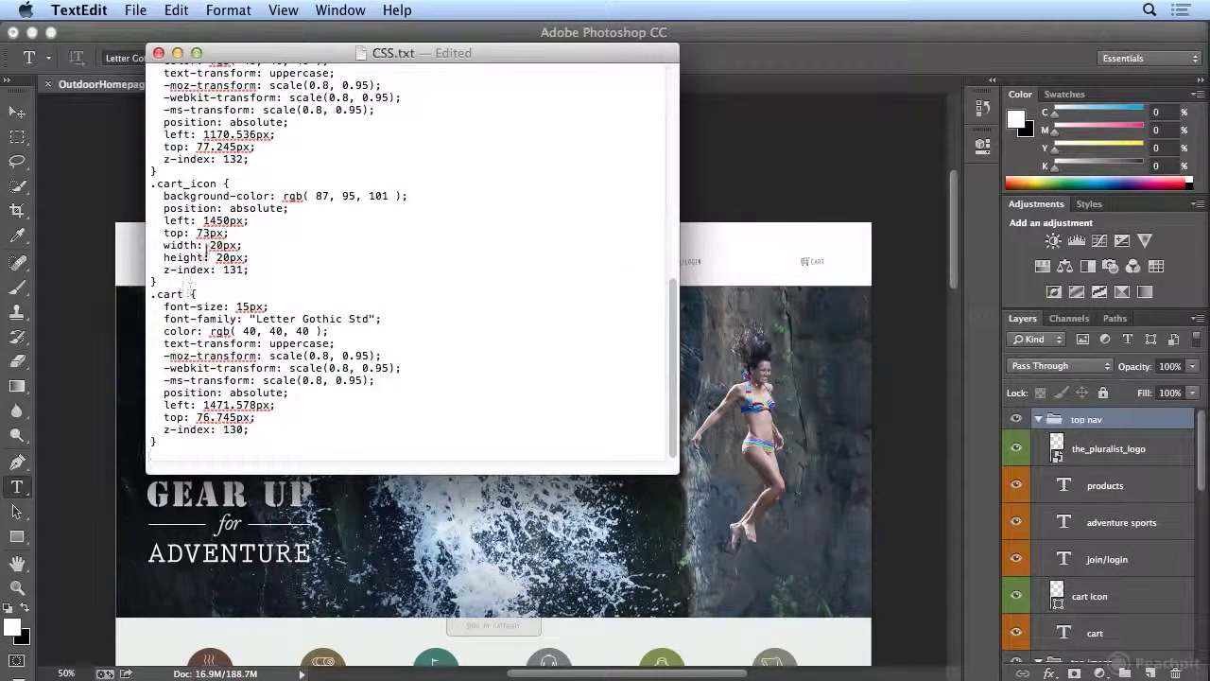
{"action": "scroll", "coordinate": [227, 161], "scroll_direction": "up", "scroll_amount": 5}
{"action": "scroll", "coordinate": [234, 154], "scroll_direction": "up", "scroll_amount": 3}
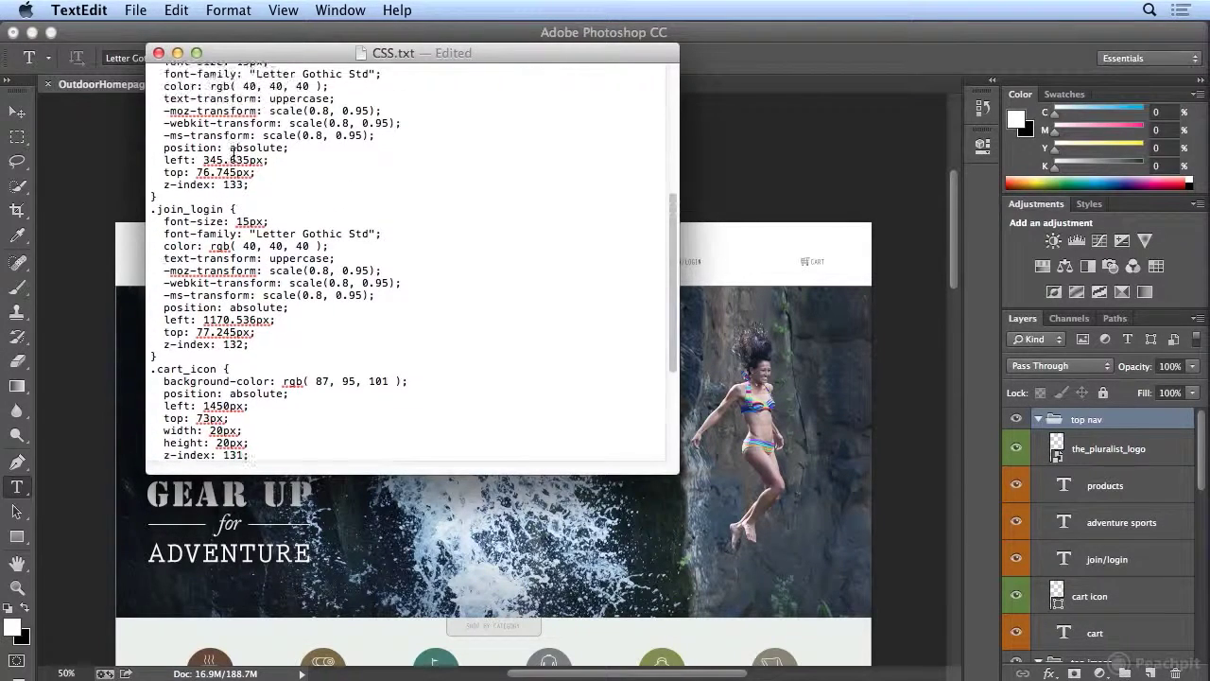
{"action": "scroll", "coordinate": [201, 206], "scroll_direction": "up", "scroll_amount": 1}
{"action": "scroll", "coordinate": [201, 208], "scroll_direction": "up", "scroll_amount": 8}
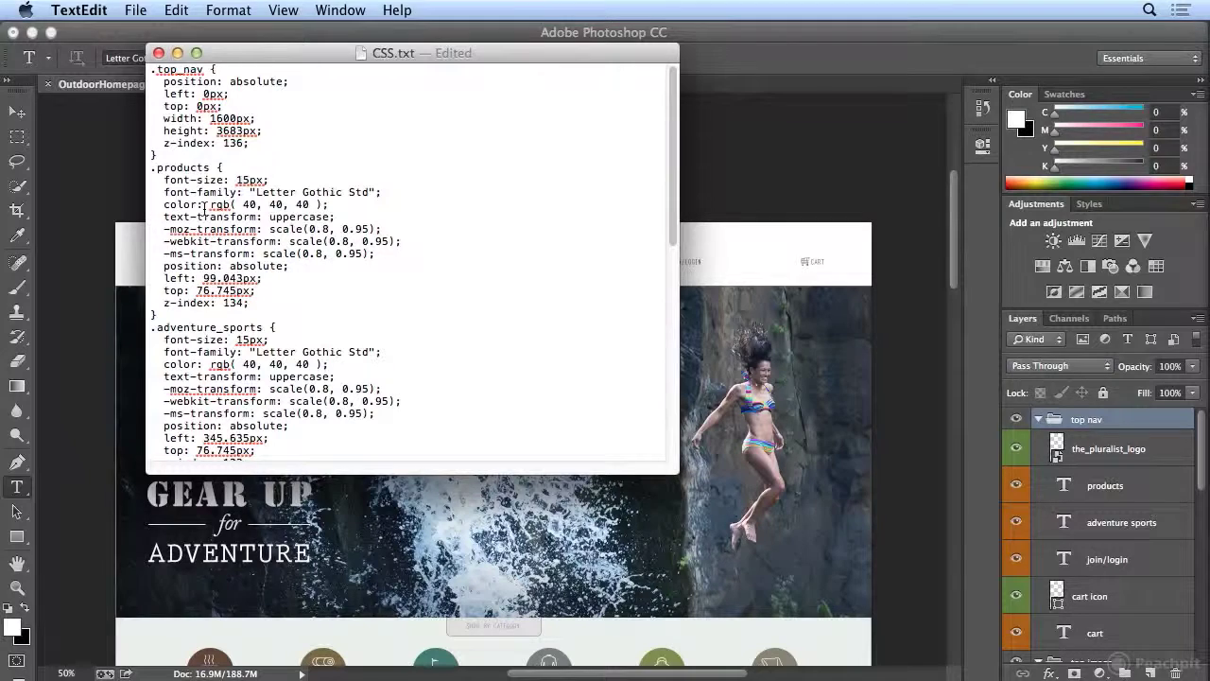
{"action": "left_click", "coordinate": [671, 36]}
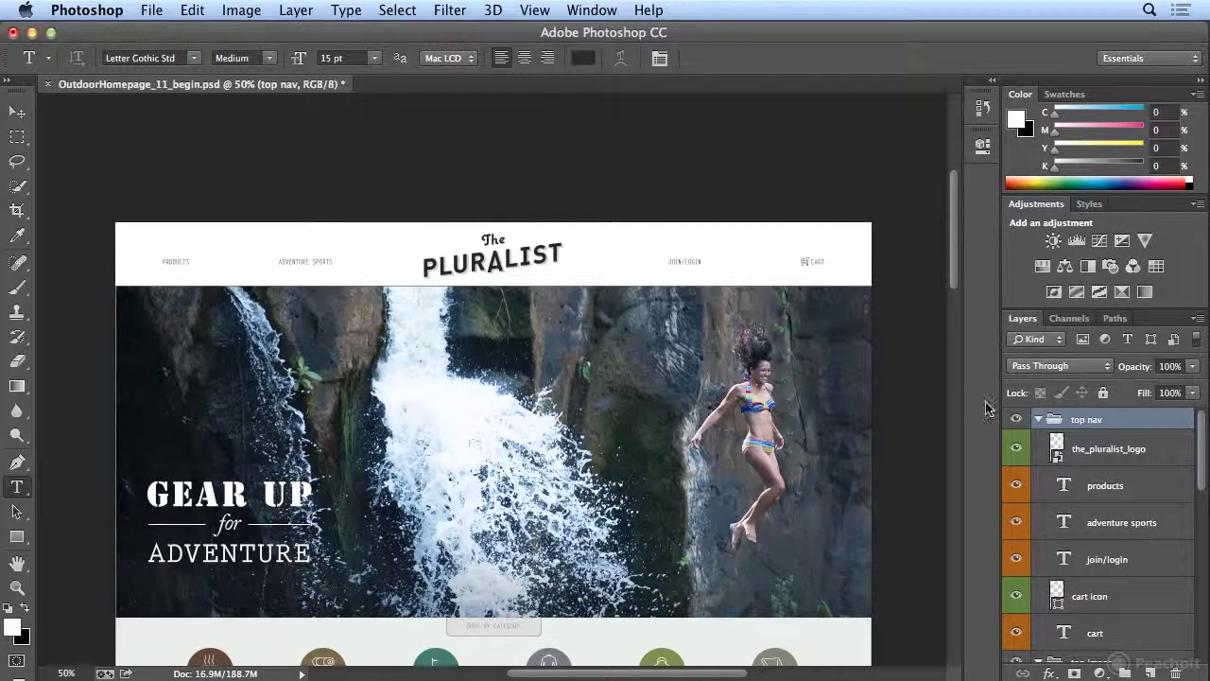
- Collapse the top nav, top image and featured sale layer groups
{"action": "left_click", "coordinate": [1039, 420]}
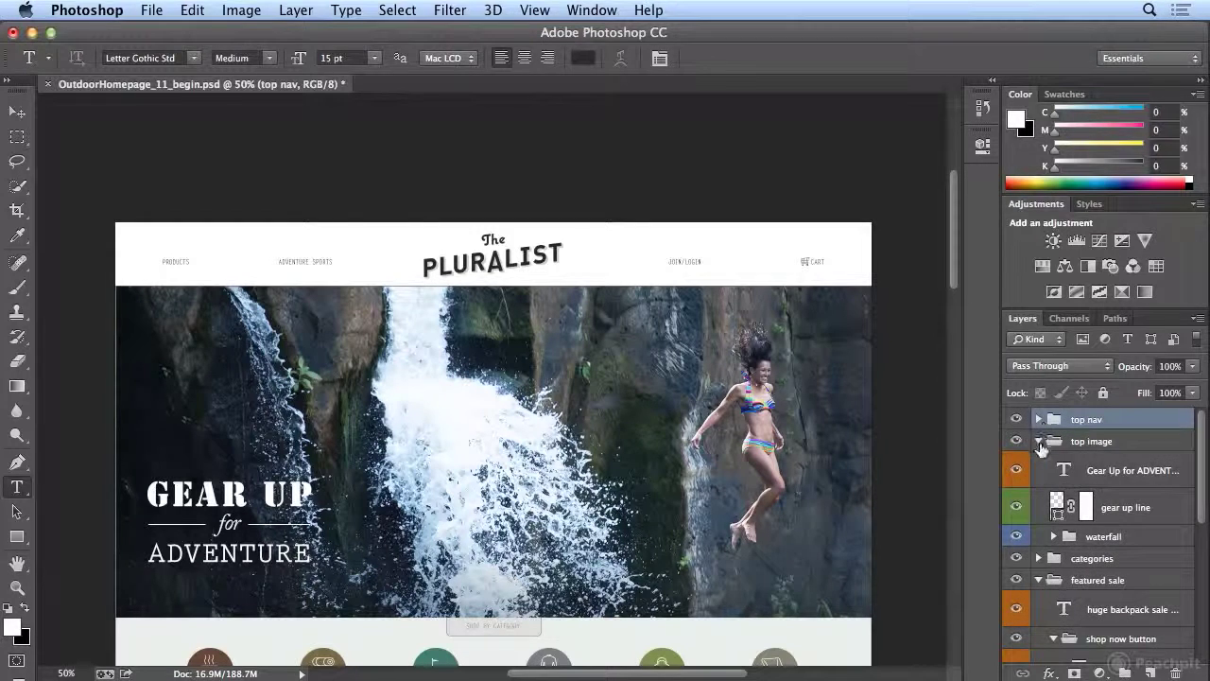
{"action": "left_click", "coordinate": [1039, 441]}
{"action": "left_click", "coordinate": [1039, 484]}
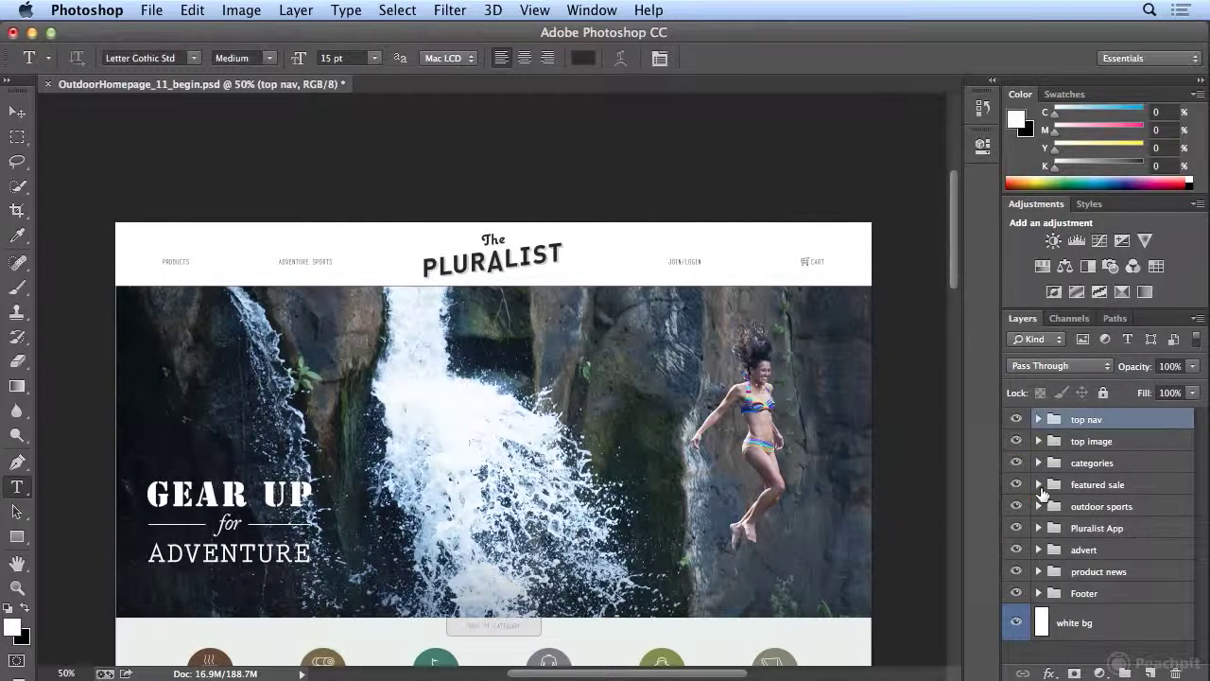
- Create a new empty layer group named 'the pluralist'
{"action": "left_click", "coordinate": [1125, 673]}
{"action": "double_click", "coordinate": [1087, 417]}
{"action": "type", "text": "the pluralist"}
{"action": "key", "text": "Return"}
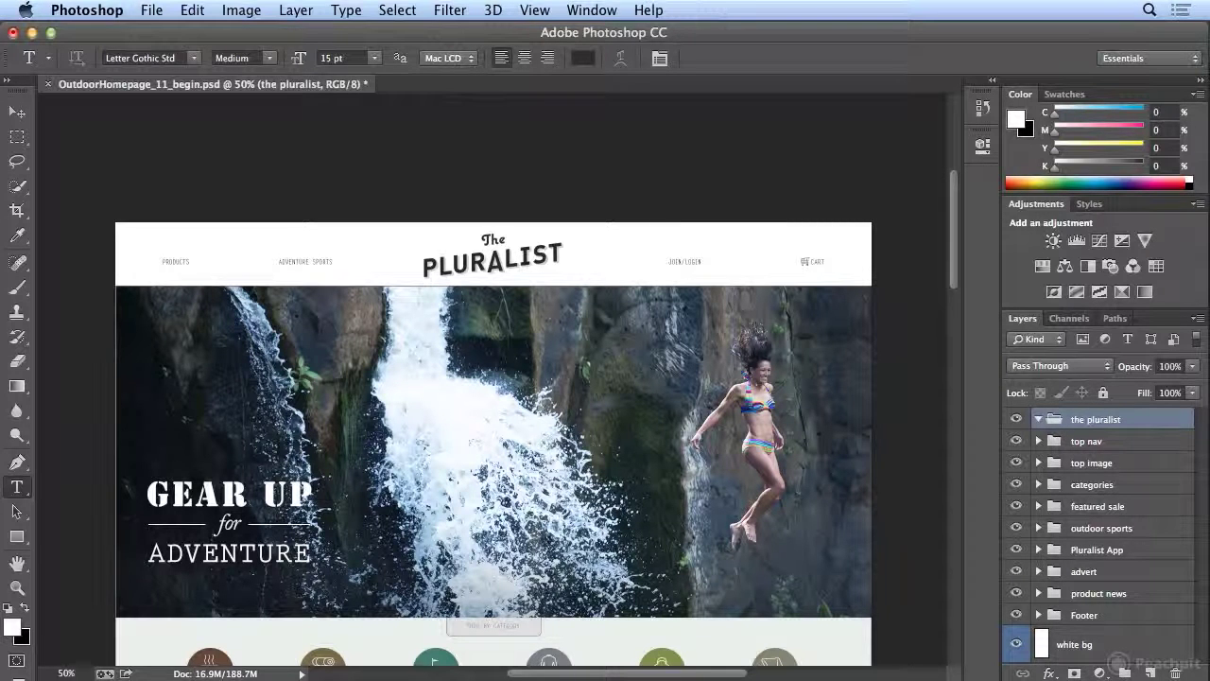
- Move all groups from top nav through Footer into the pluralist group
{"action": "left_click", "coordinate": [1094, 441]}
{"action": "left_click", "coordinate": [1095, 614], "text": "shift"}
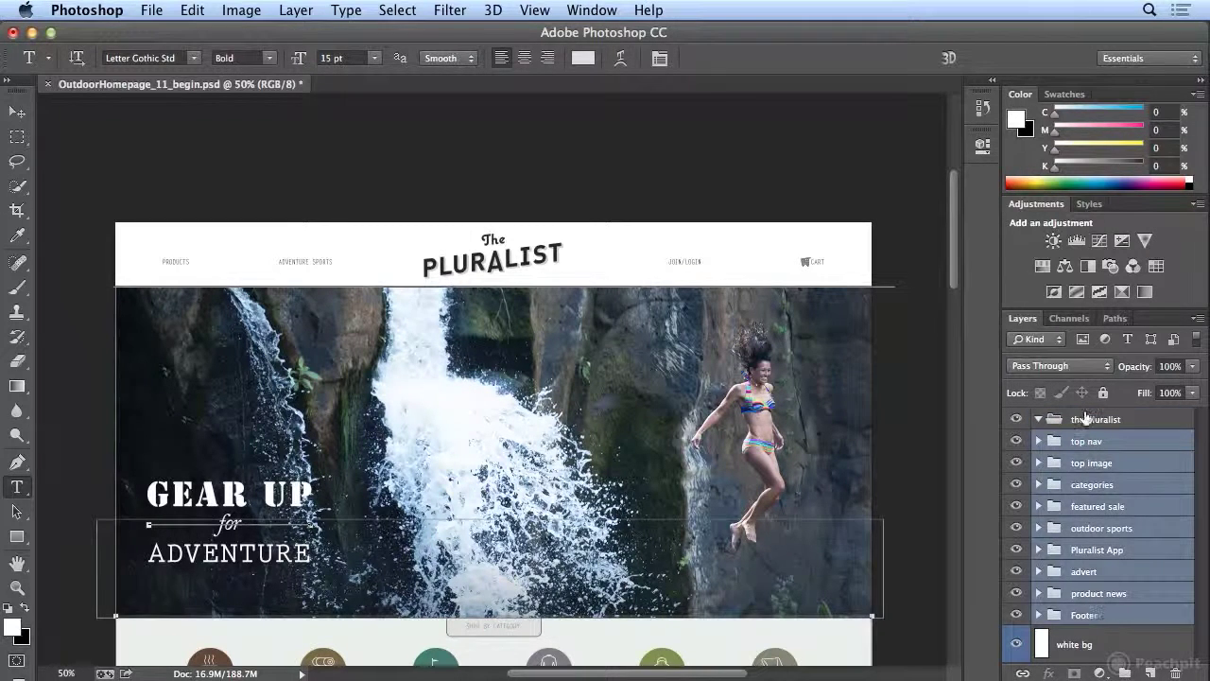
{"action": "left_click_drag", "start_coordinate": [1080, 452], "coordinate": [1087, 425]}
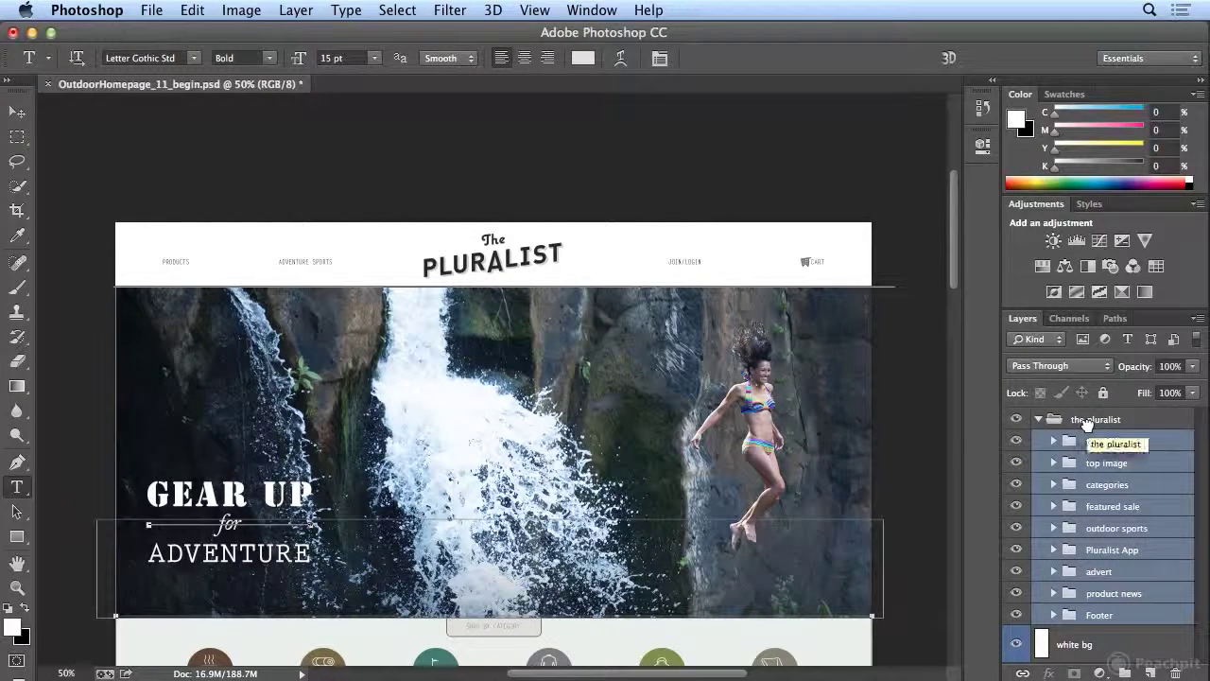
- Copy the CSS for the pluralist group
{"action": "left_click", "coordinate": [1087, 425]}
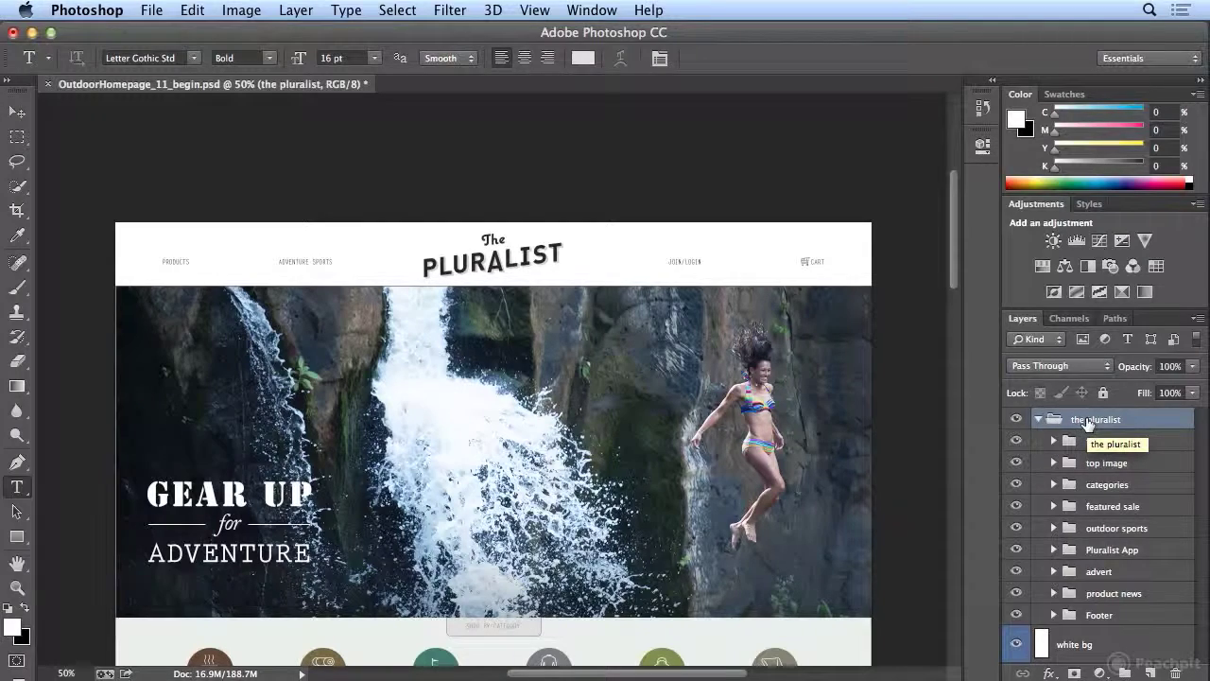
{"action": "right_click", "coordinate": [1087, 424]}
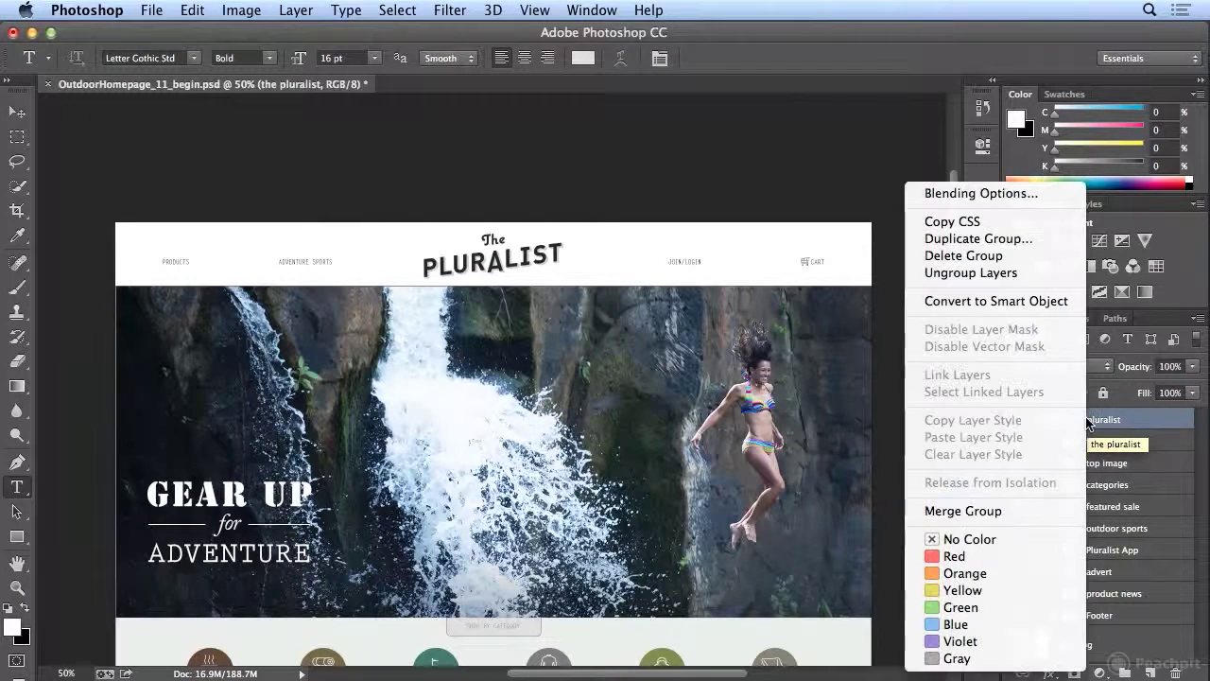
{"action": "left_click", "coordinate": [1036, 227]}
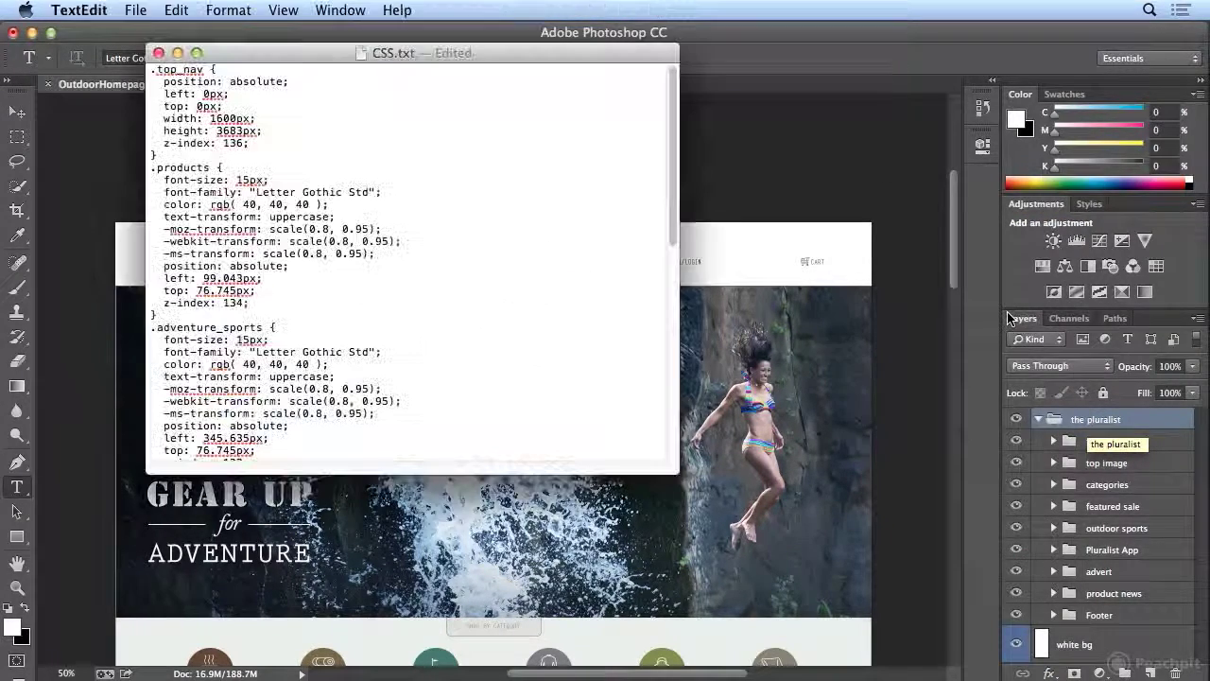
- Replace CSS.txt's old text with the pluralist group's CSS, ending with .footer_bg, then return to Photoshop
{"action": "key", "text": "super+a"}
{"action": "key", "text": "BackSpace"}
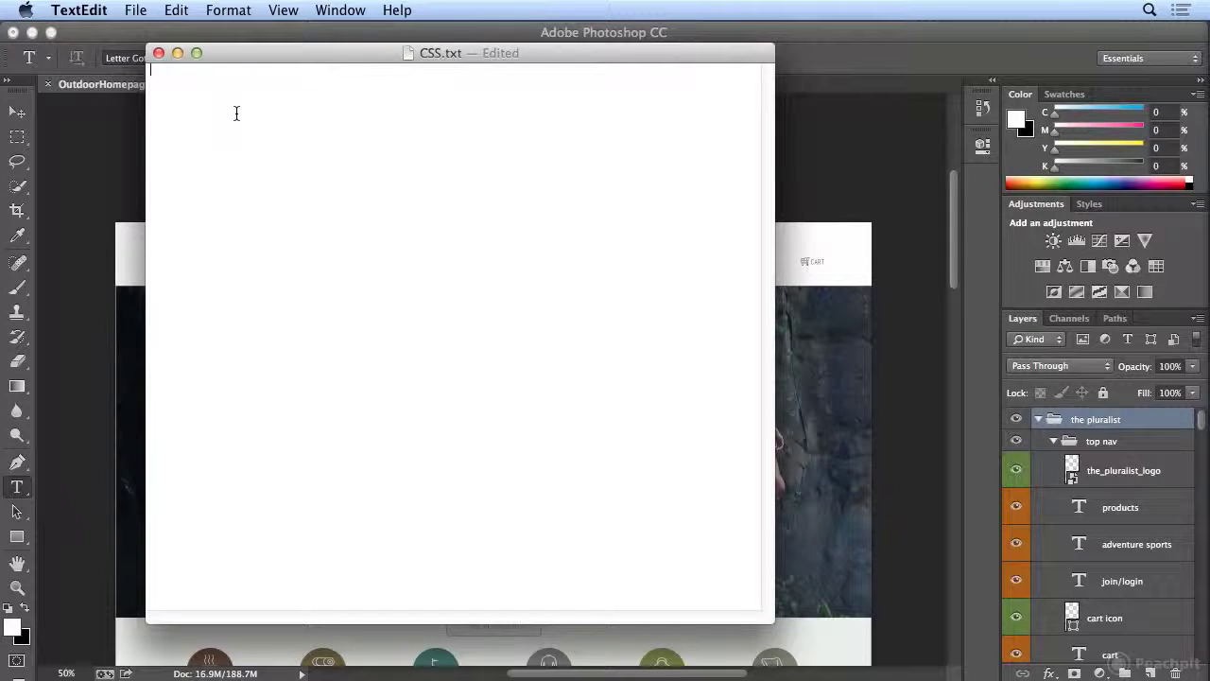
{"action": "left_click", "coordinate": [176, 9]}
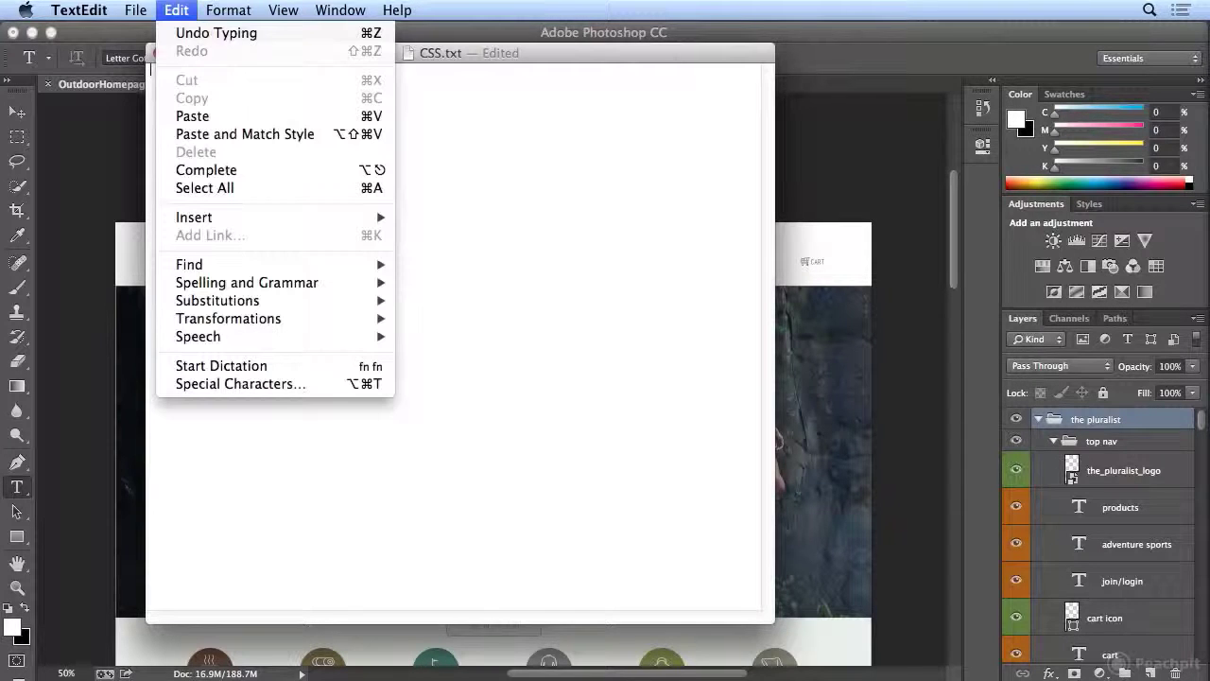
{"action": "left_click", "coordinate": [193, 115]}
{"action": "left_click_drag", "start_coordinate": [771, 586], "coordinate": [749, 341]}
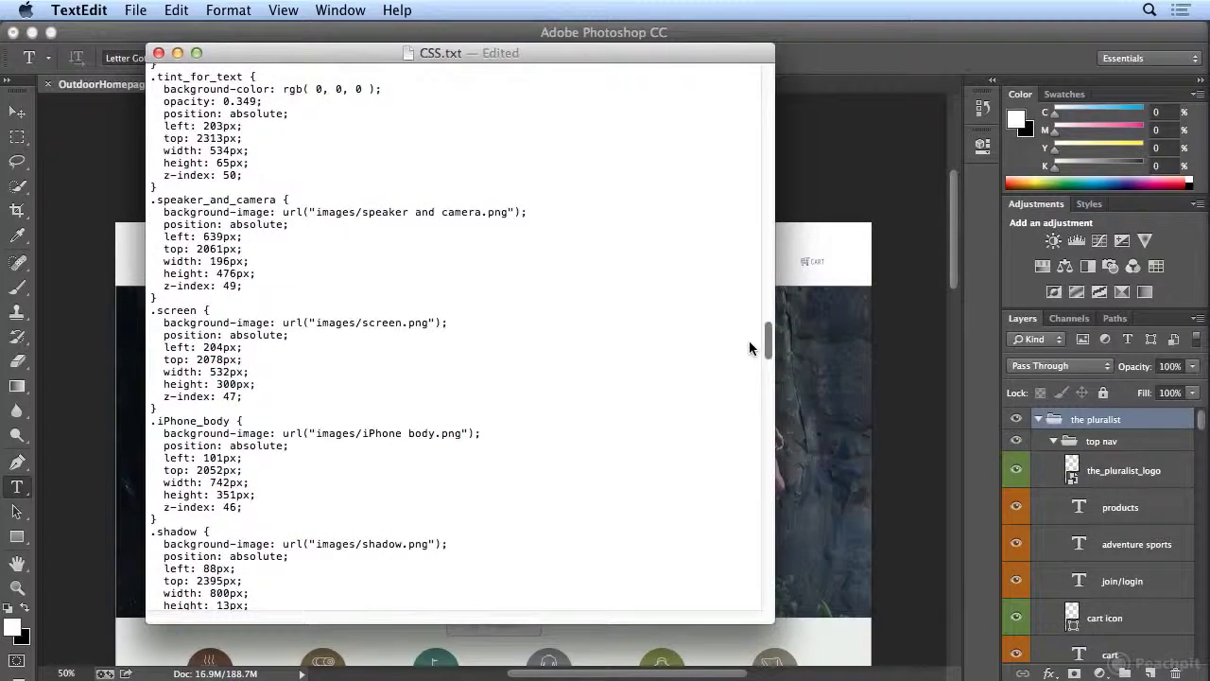
{"action": "left_click", "coordinate": [850, 38]}
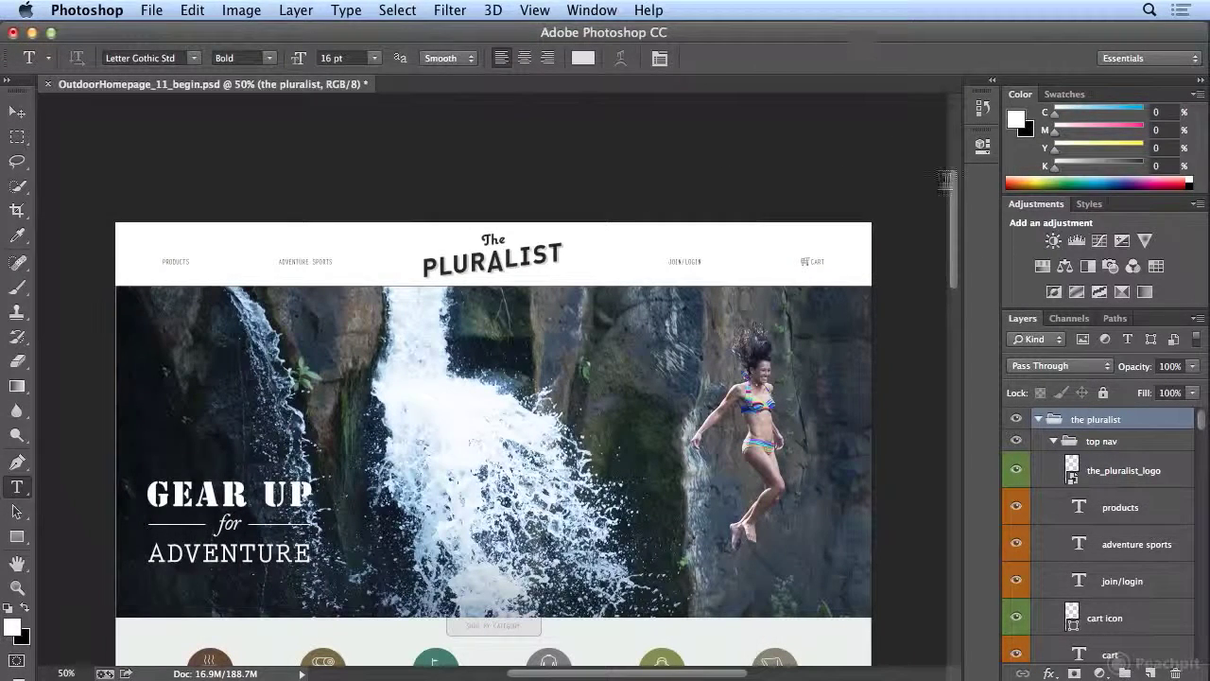
- Preview the top nav group alone, restore all layers, then collapse top nav
{"action": "left_click_drag", "start_coordinate": [1199, 422], "coordinate": [1204, 555]}
{"action": "scroll", "coordinate": [1205, 555], "scroll_direction": "up", "scroll_amount": 15}
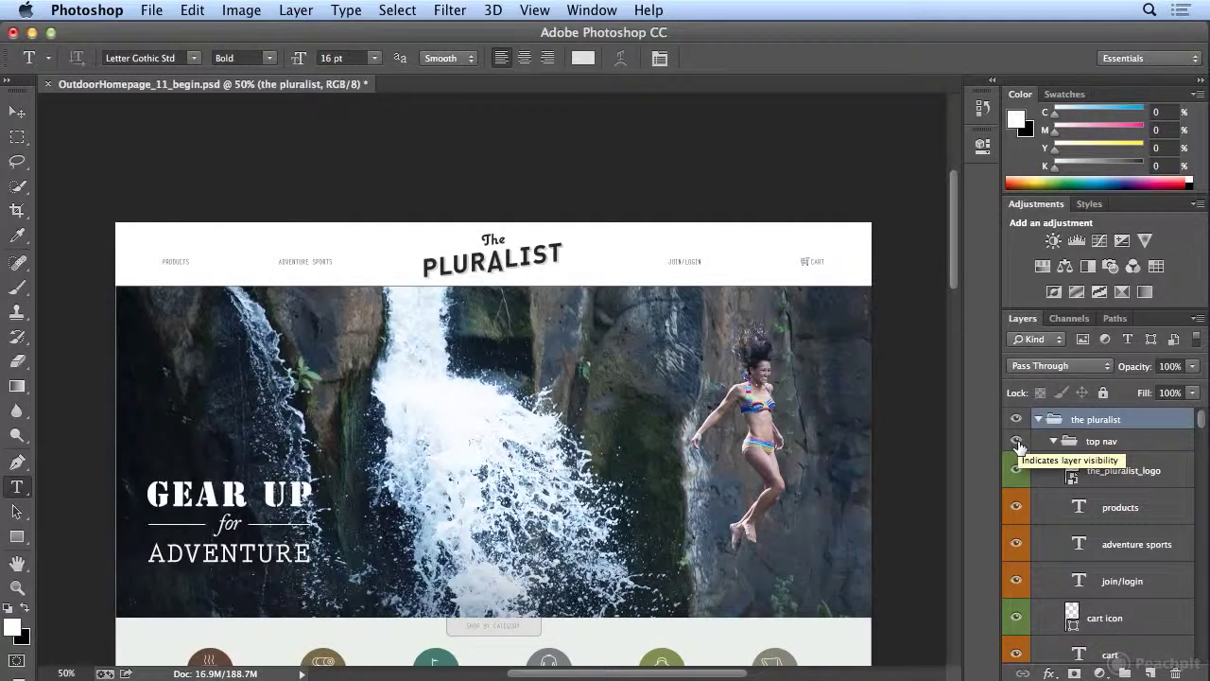
{"action": "left_click", "coordinate": [1018, 444], "text": "alt"}
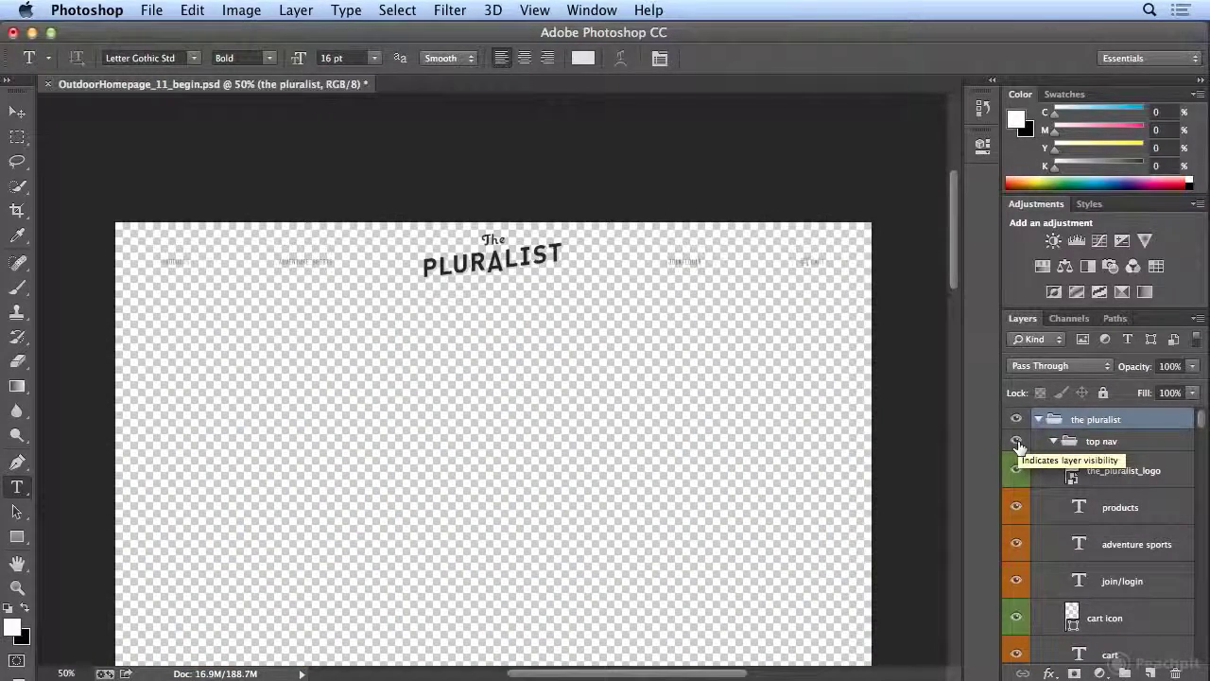
{"action": "left_click", "coordinate": [1017, 445], "text": "alt"}
{"action": "left_click", "coordinate": [1018, 445], "text": "alt"}
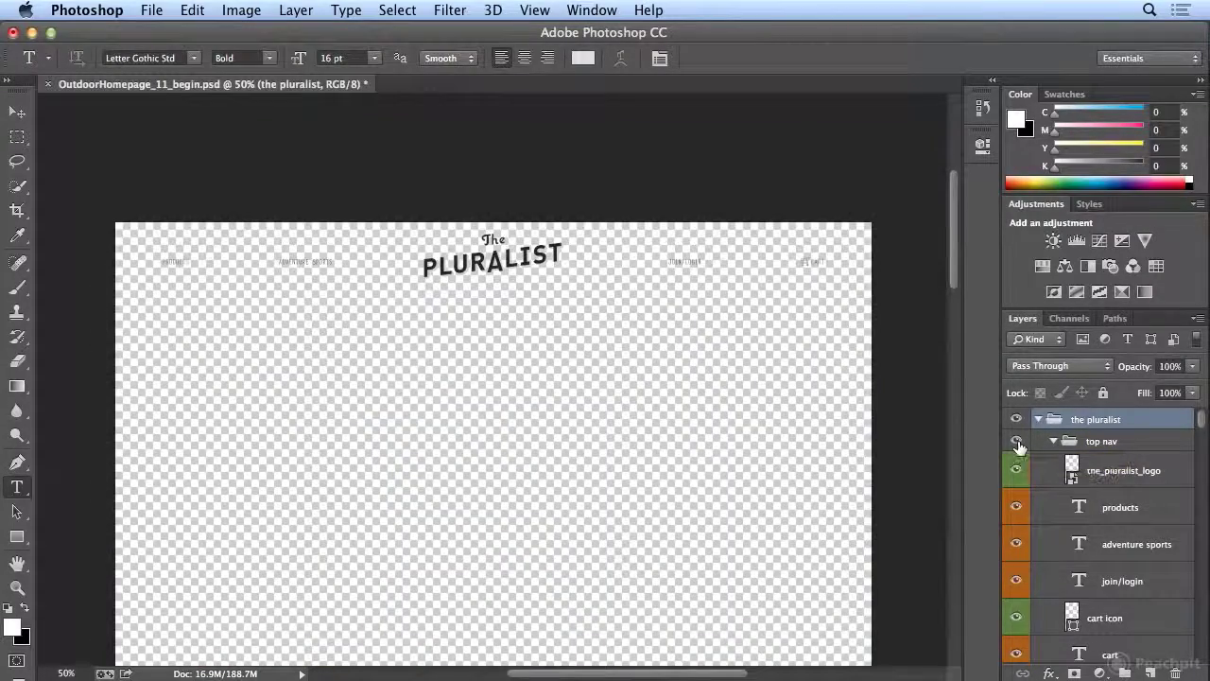
{"action": "left_click", "coordinate": [1017, 445], "text": "alt"}
{"action": "left_click", "coordinate": [1067, 441]}
{"action": "left_click", "coordinate": [1053, 442]}
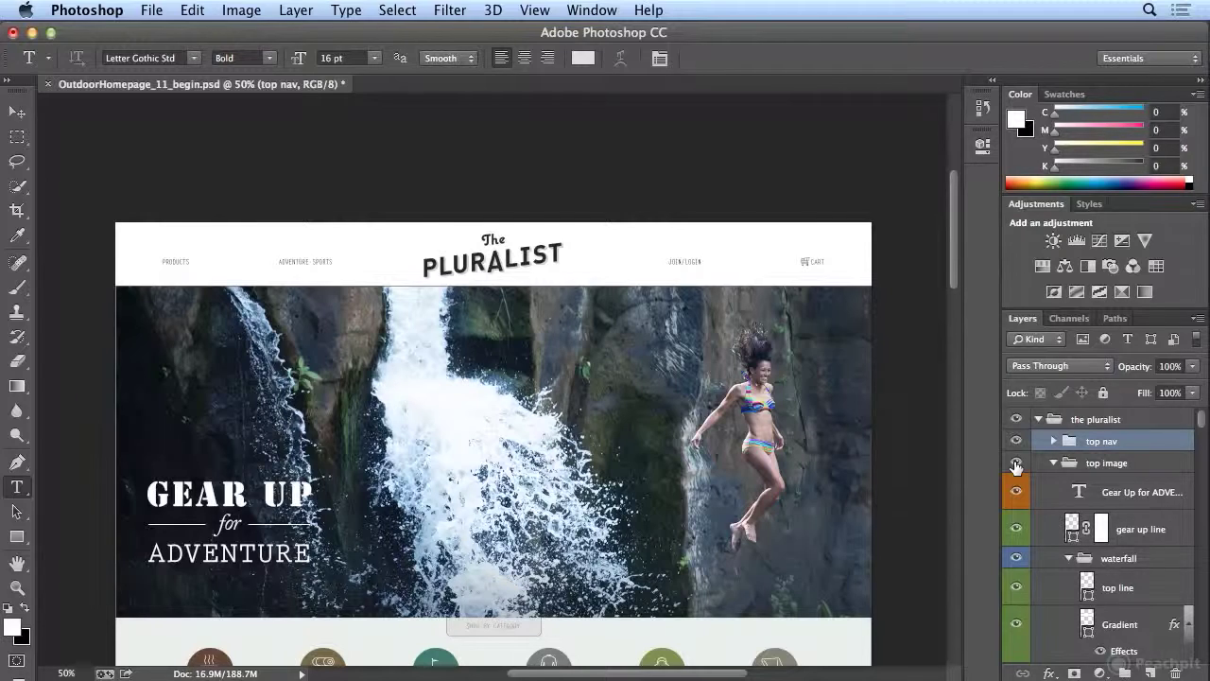
- Preview the top image group alone, restore all layers, then collapse top image
{"action": "left_click", "coordinate": [1017, 465], "text": "alt"}
{"action": "left_click", "coordinate": [1016, 464], "text": "alt"}
{"action": "left_click", "coordinate": [1016, 464], "text": "alt"}
{"action": "left_click", "coordinate": [1016, 465], "text": "alt"}
{"action": "left_click", "coordinate": [1054, 463]}
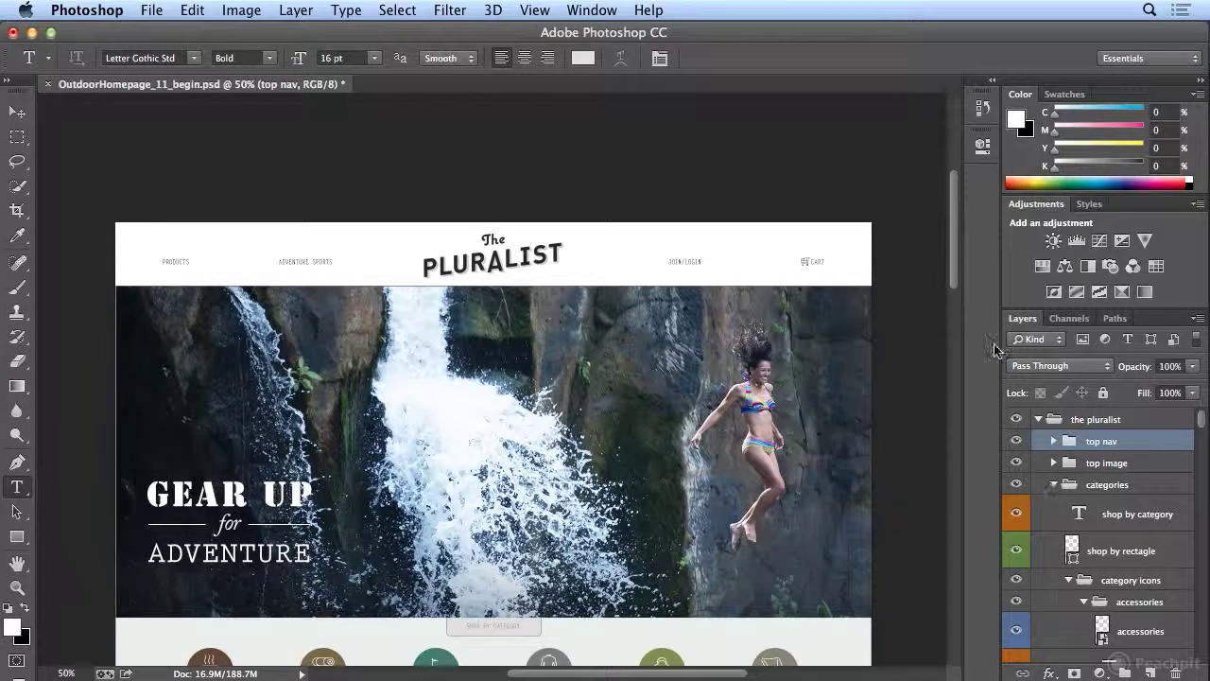
- Preview the shop by category layer alone, then make every layer visible again
{"action": "left_click_drag", "start_coordinate": [955, 265], "coordinate": [953, 331]}
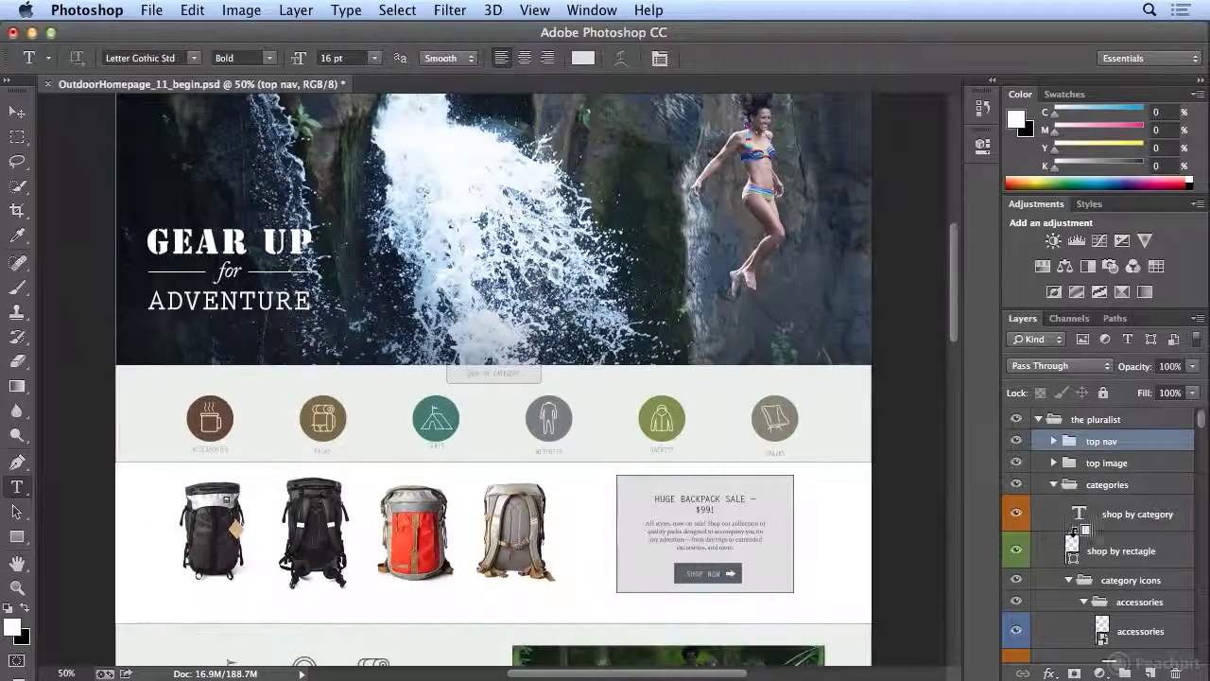
{"action": "left_click", "coordinate": [1016, 513], "text": "alt"}
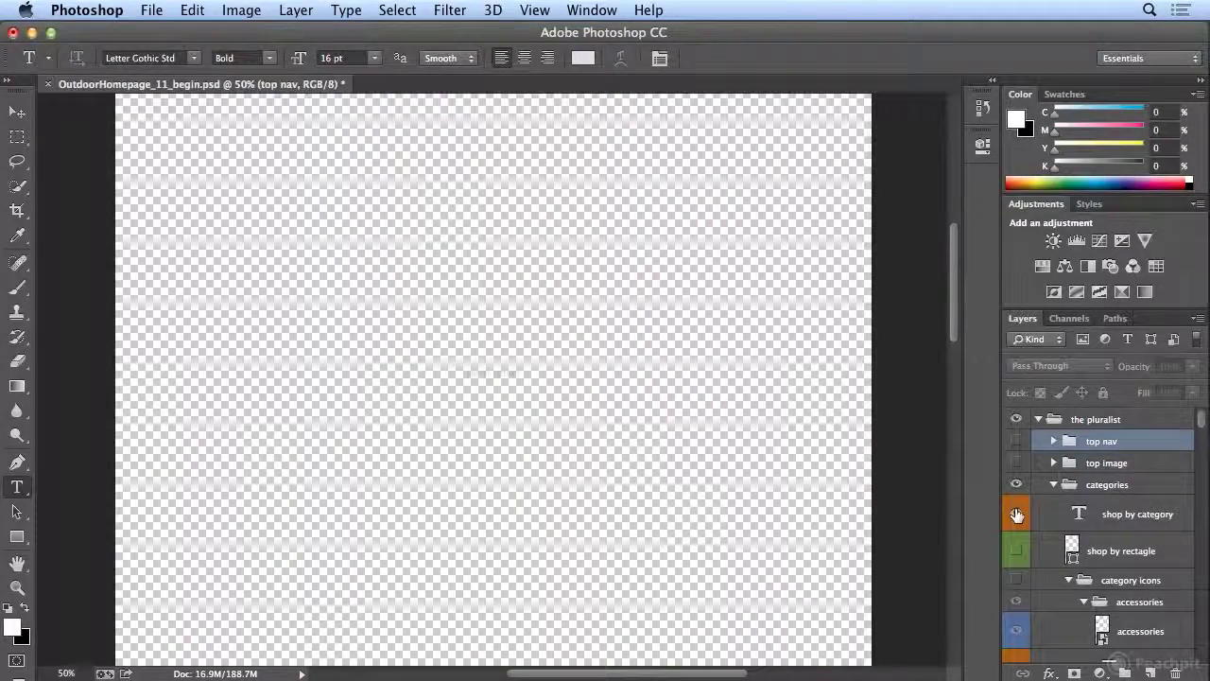
{"action": "left_click", "coordinate": [1016, 514], "text": "alt"}
{"action": "left_click", "coordinate": [1016, 514], "text": "alt"}
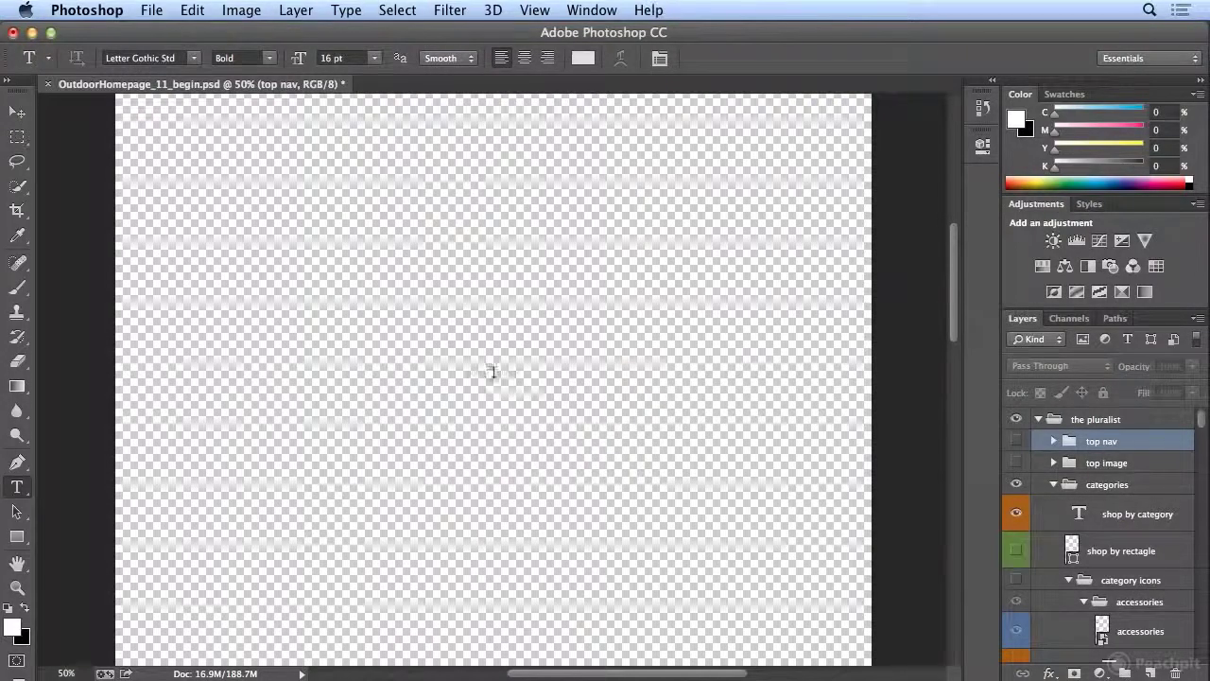
{"action": "left_click", "coordinate": [1017, 486], "text": "alt"}
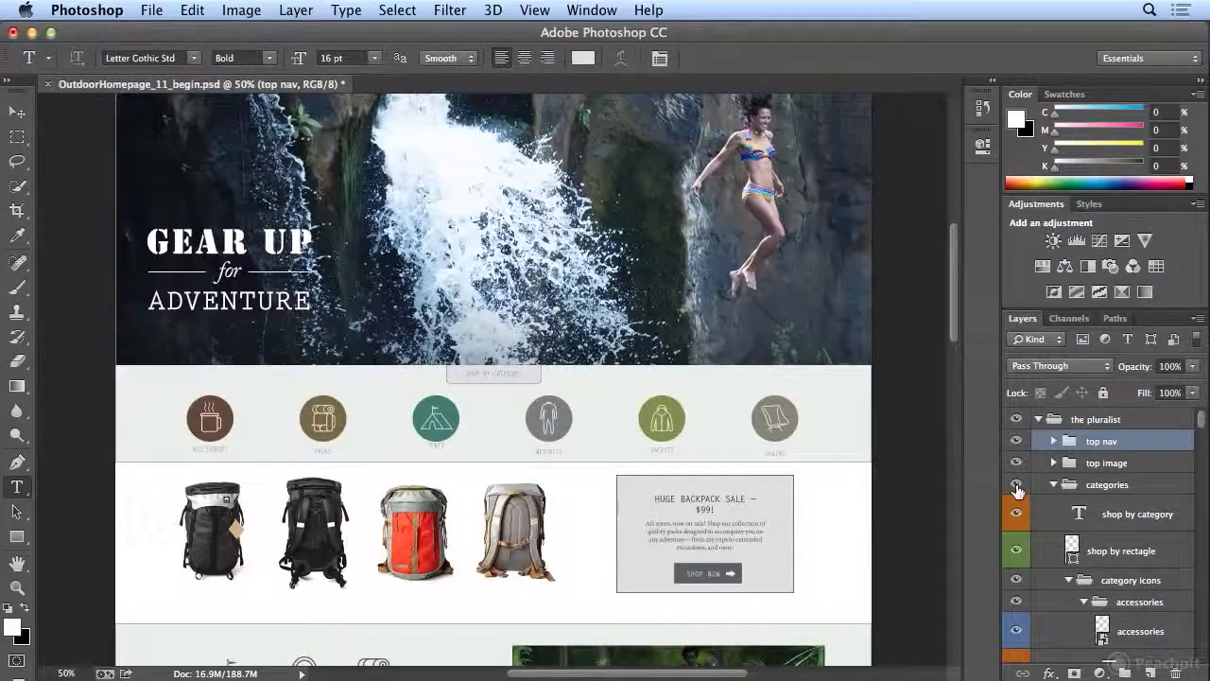
- Collapse categories, featured sale, Pluralist App, advert and product news; expand Footer and select Copyright
{"action": "left_click", "coordinate": [1052, 485]}
{"action": "left_click", "coordinate": [1053, 506]}
{"action": "left_click", "coordinate": [1052, 505]}
{"action": "left_click", "coordinate": [1052, 549]}
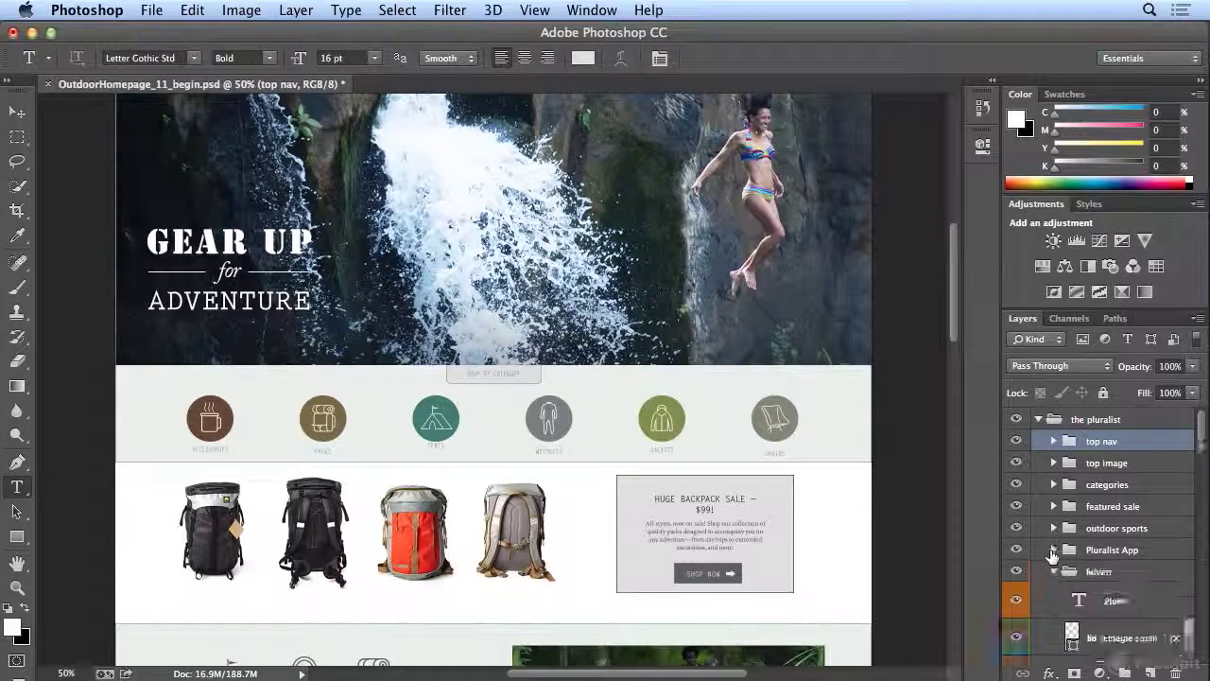
{"action": "left_click", "coordinate": [1053, 571]}
{"action": "left_click", "coordinate": [1052, 593]}
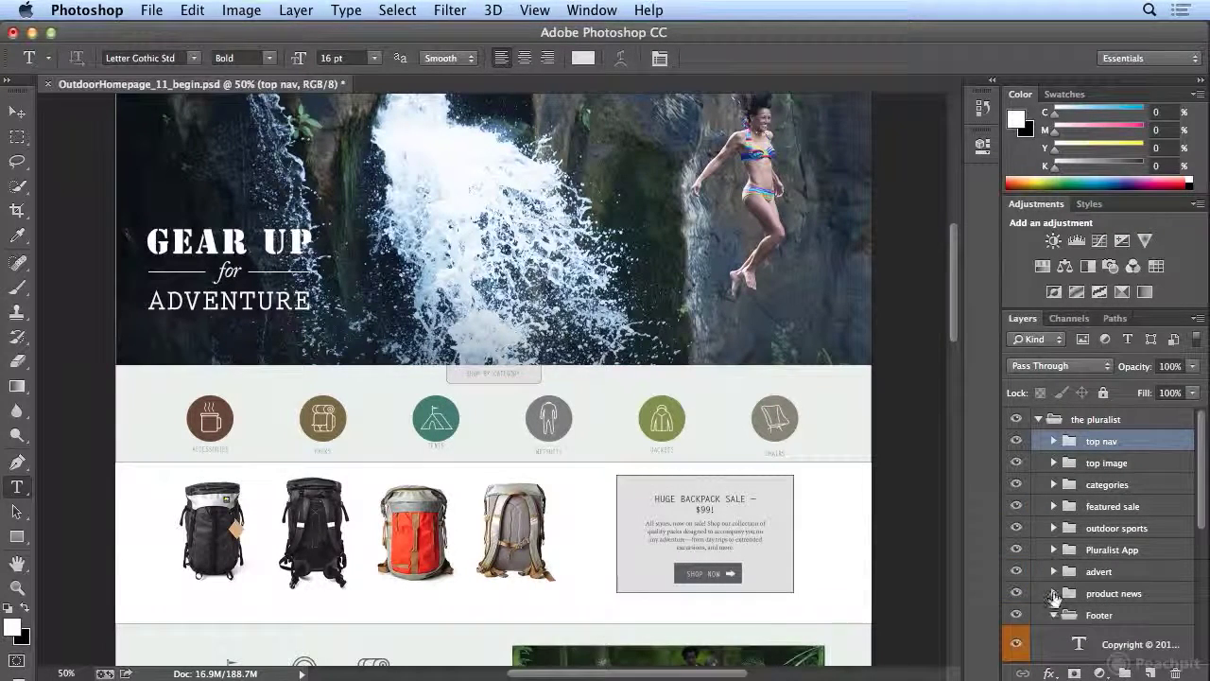
{"action": "left_click", "coordinate": [1052, 615]}
{"action": "left_click", "coordinate": [1052, 615]}
{"action": "left_click", "coordinate": [1052, 614]}
{"action": "left_click", "coordinate": [1087, 642]}
- Copy the Copyright text layer's styling as CSS
{"action": "right_click", "coordinate": [1108, 646]}
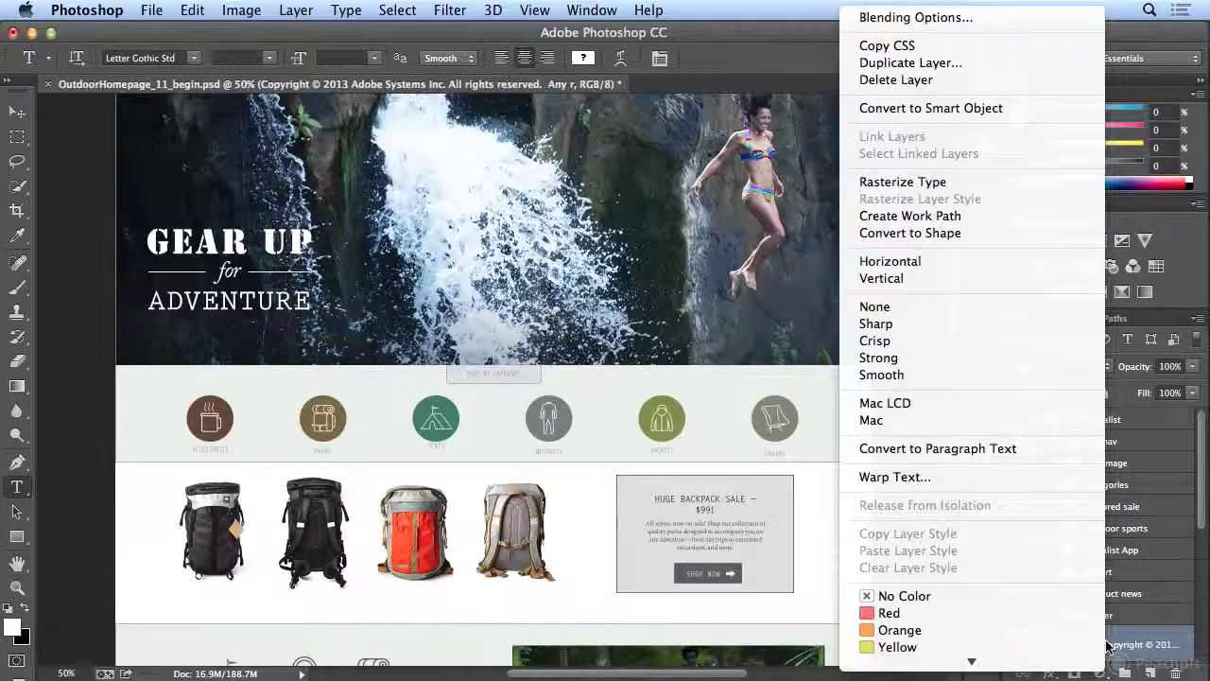
{"action": "left_click", "coordinate": [1012, 44]}
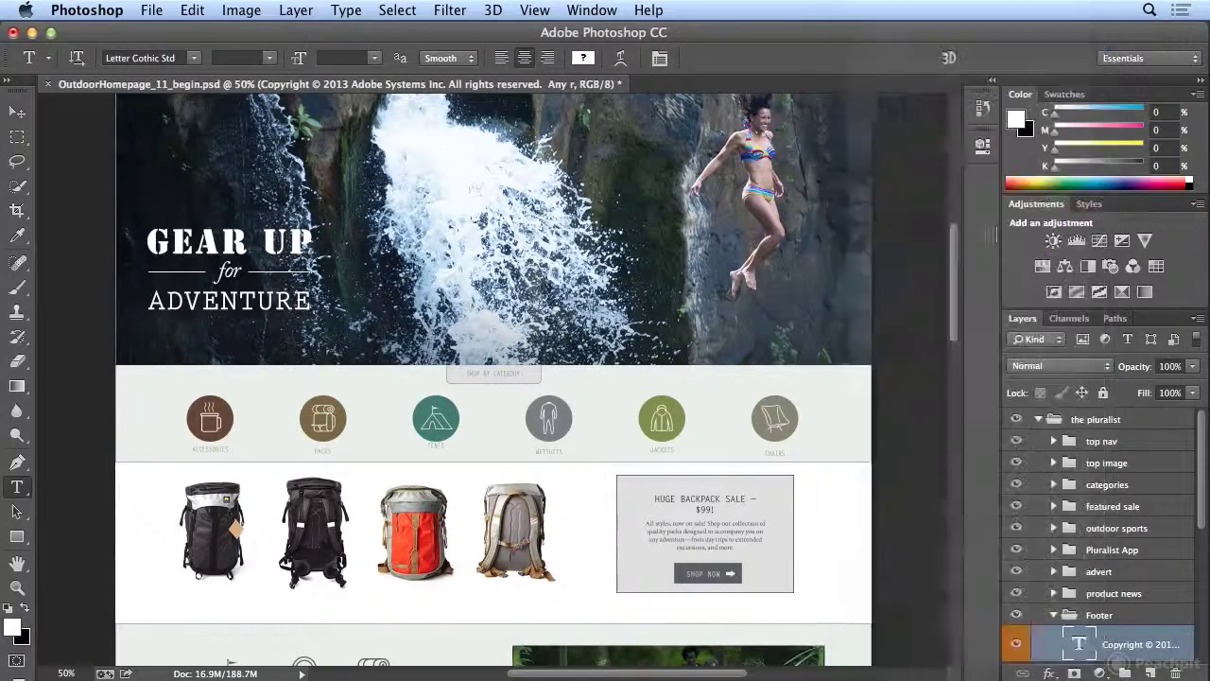